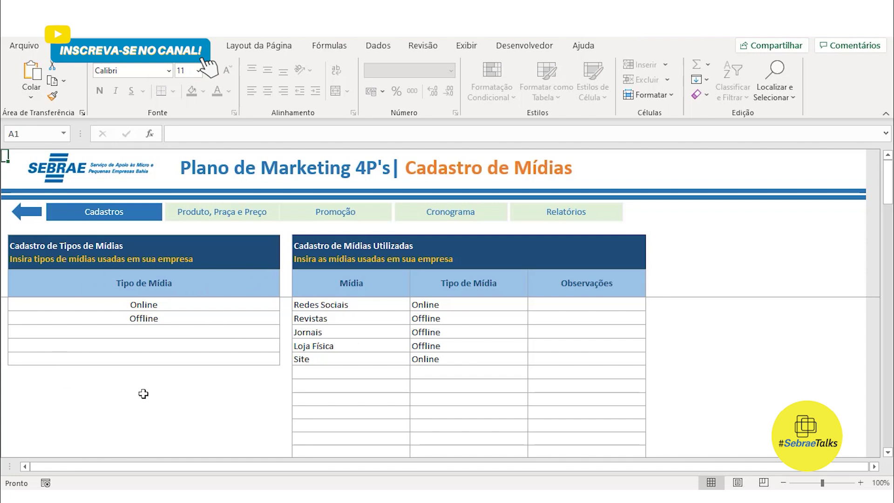
Examine the registered media types and the table of media used, including its Mídia, Tipo de Mídia and Observações columns.
click(267, 304)
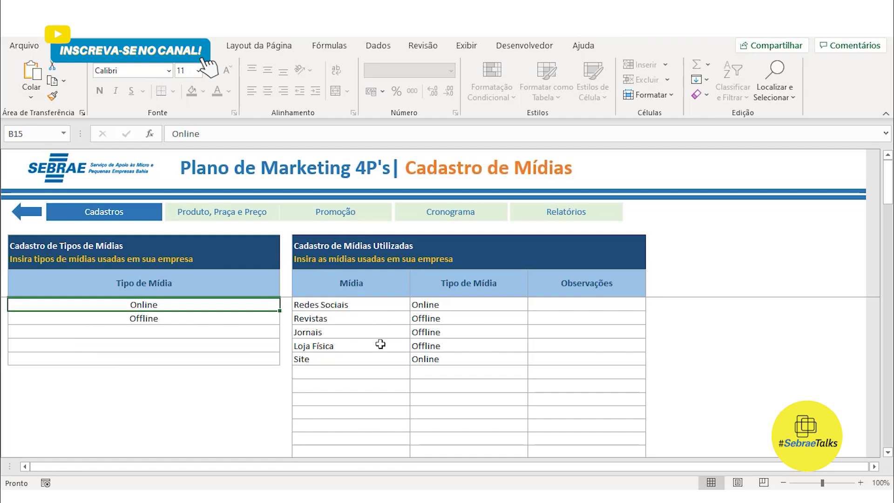
click(385, 309)
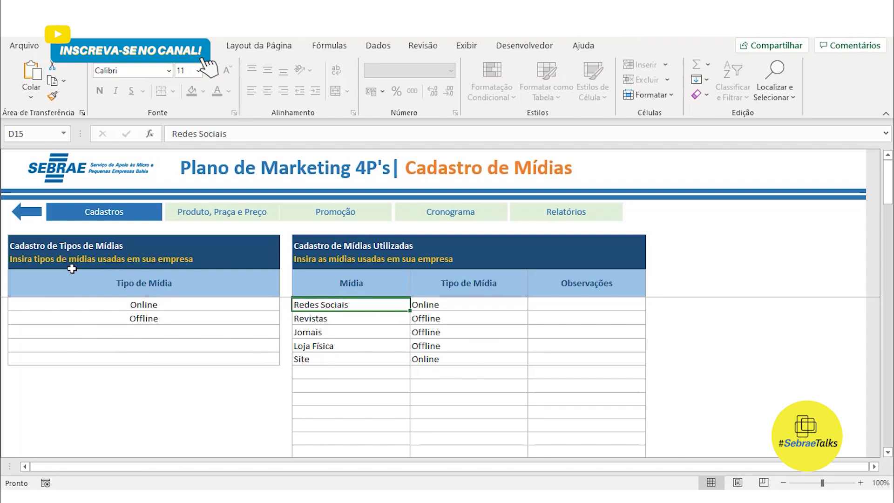
click(184, 304)
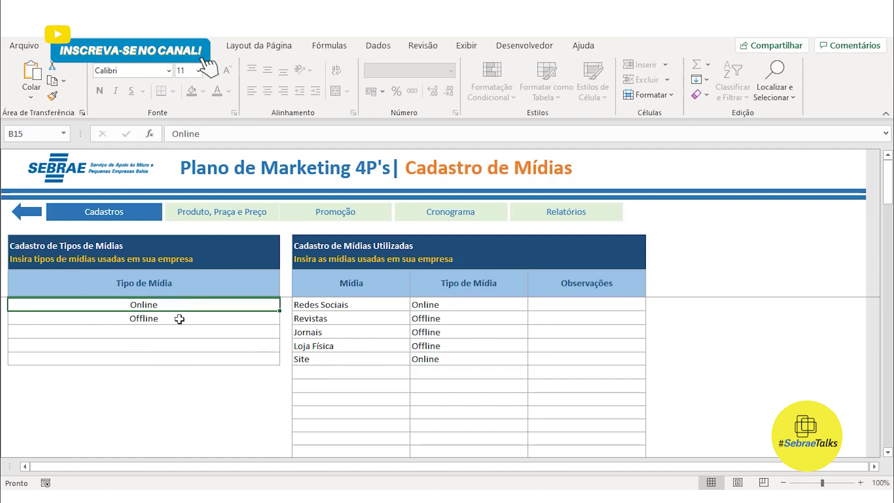
click(179, 318)
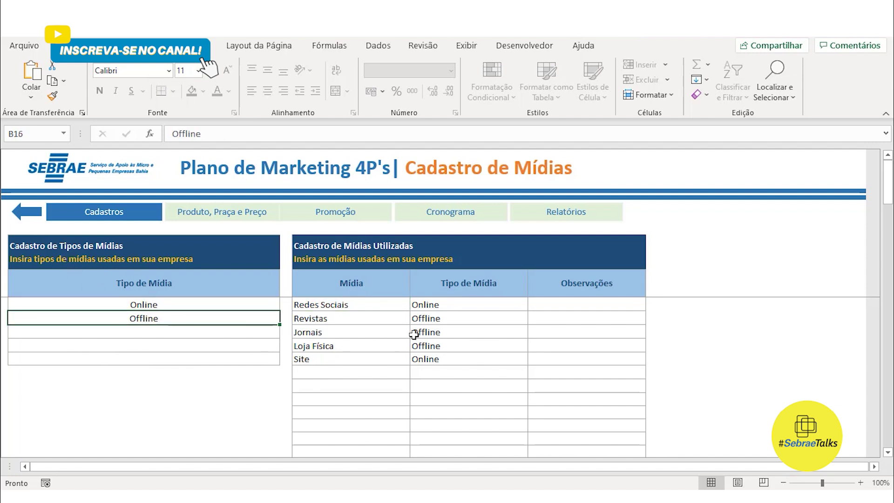
click(379, 305)
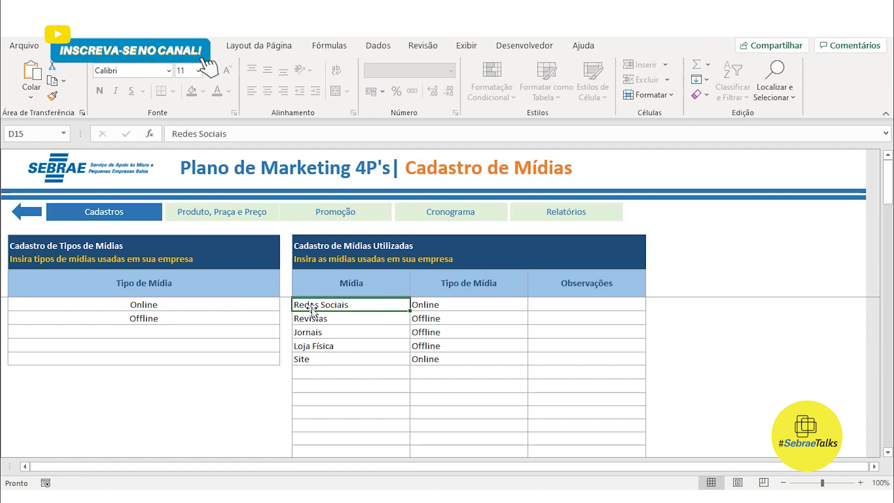
click(479, 305)
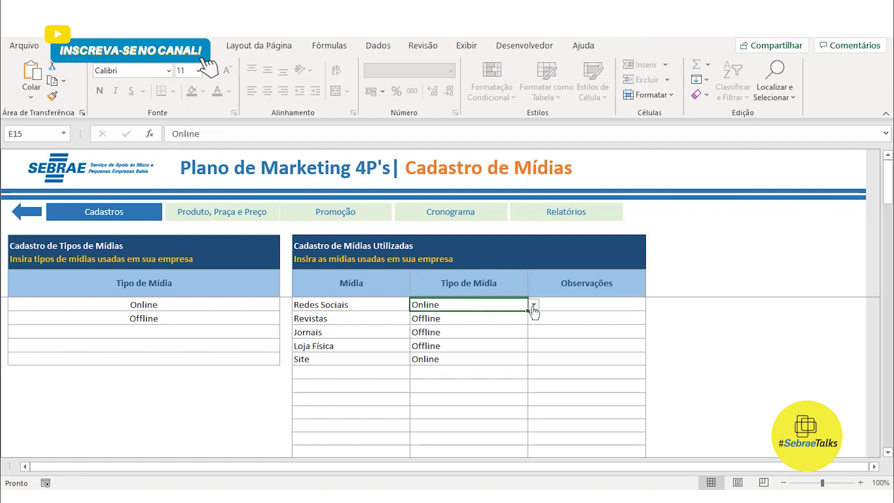
click(371, 317)
click(498, 317)
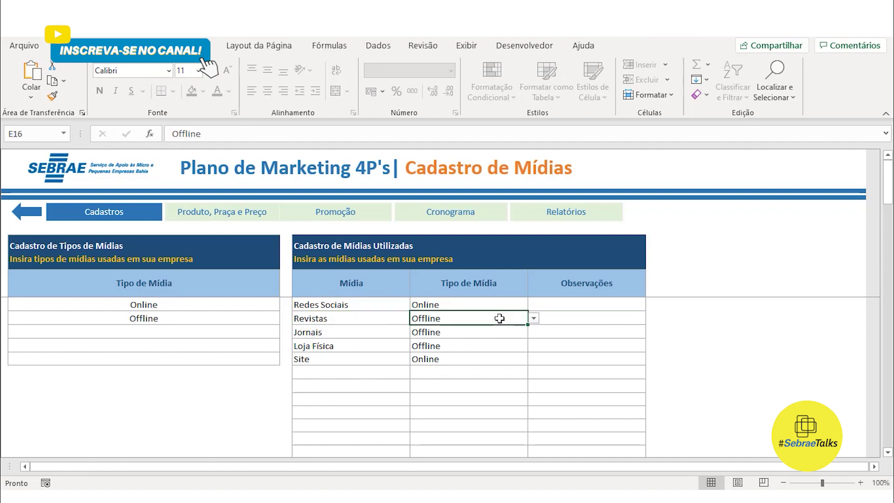
click(350, 333)
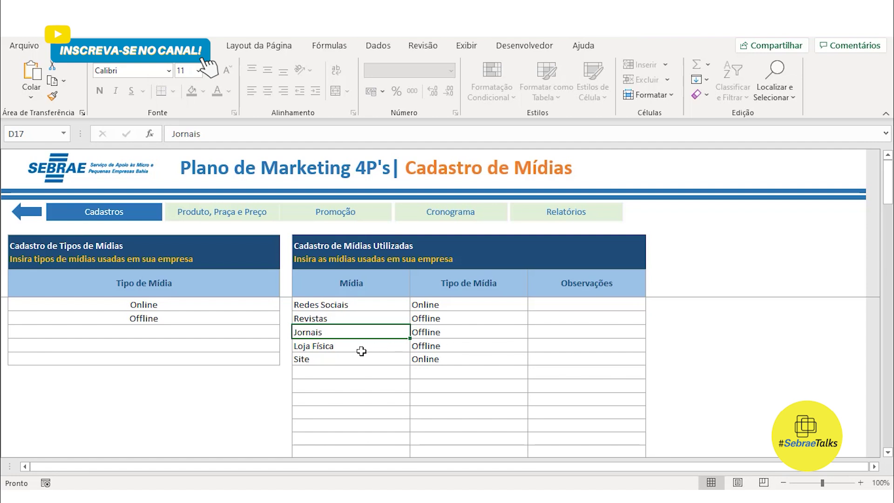
click(360, 348)
click(351, 359)
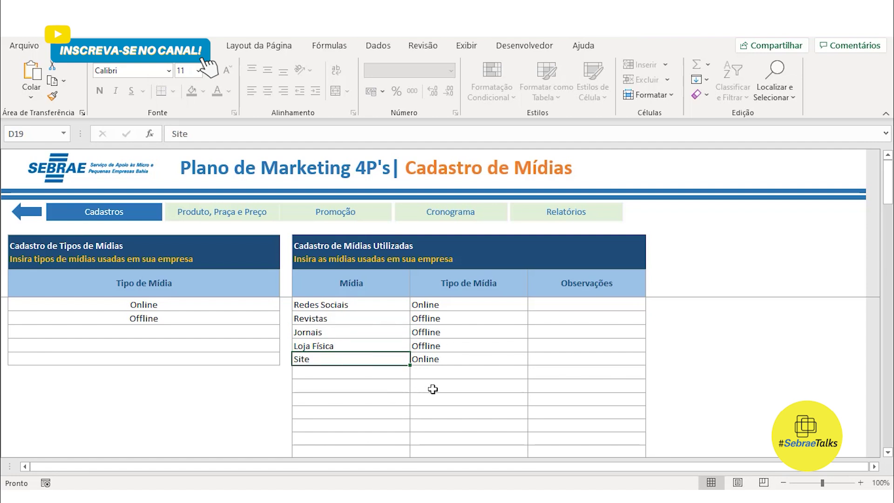
drag(553, 305, 557, 418)
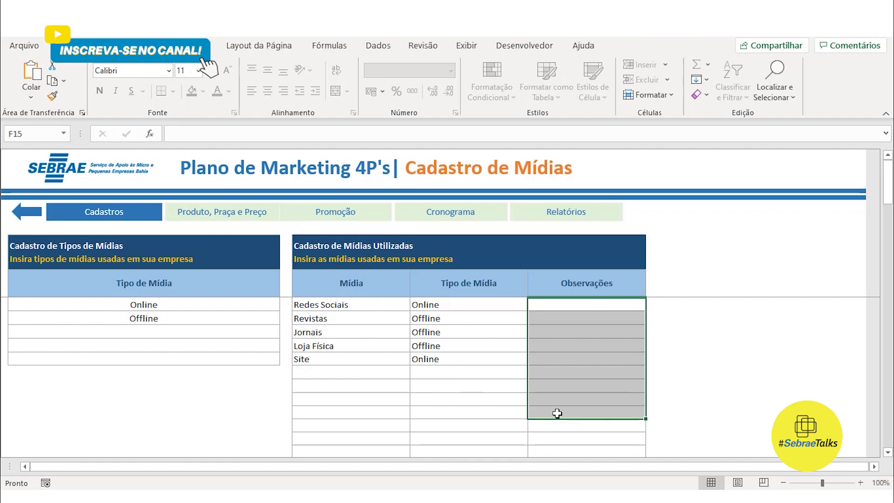
click(484, 375)
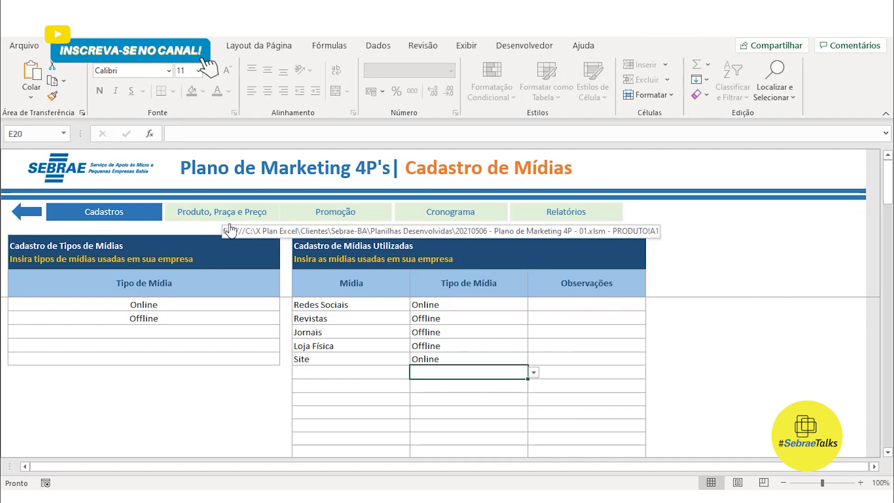
On the Produto, Praça e Preço sheet, answer the grande demanda question with Concordo totalmente and the price-influence question with Discordo parcialmente.
click(211, 225)
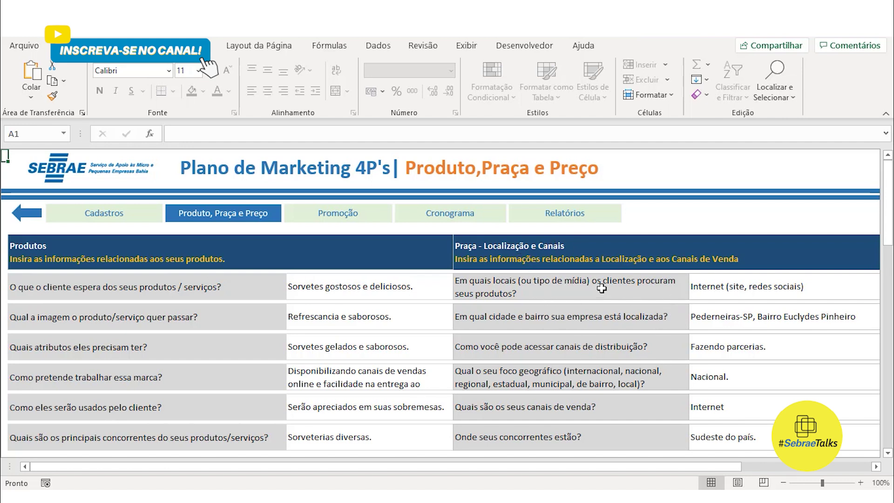
scroll(642, 326, down, 5)
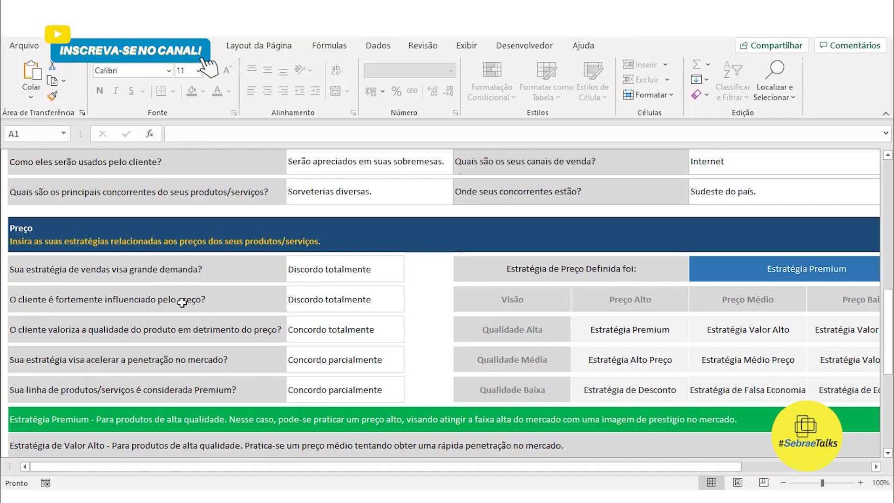
click(370, 273)
click(409, 275)
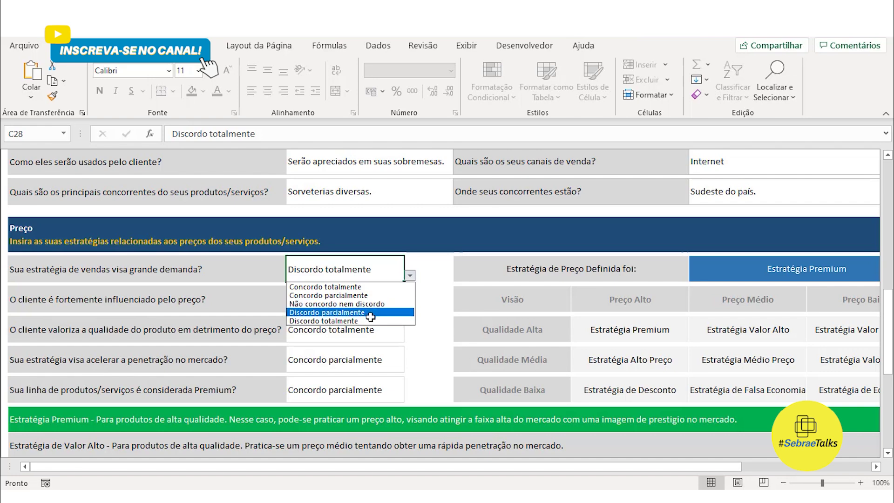
click(325, 287)
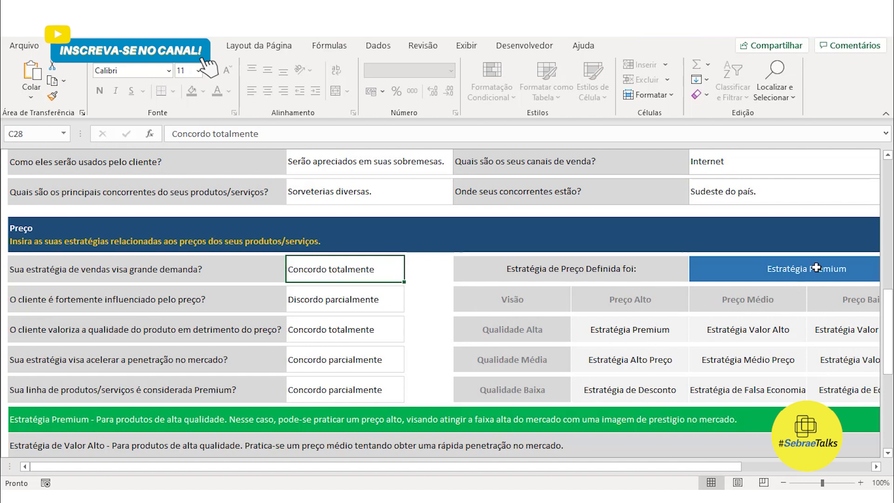
Answer whether the customer values quality over price with Discordo totalmente, and review the pricing strategy descriptions below.
click(348, 337)
click(410, 336)
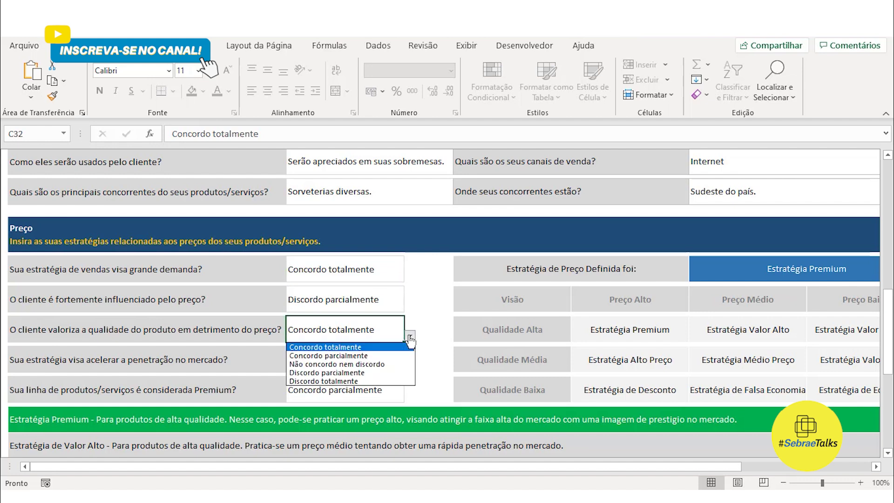
click(342, 381)
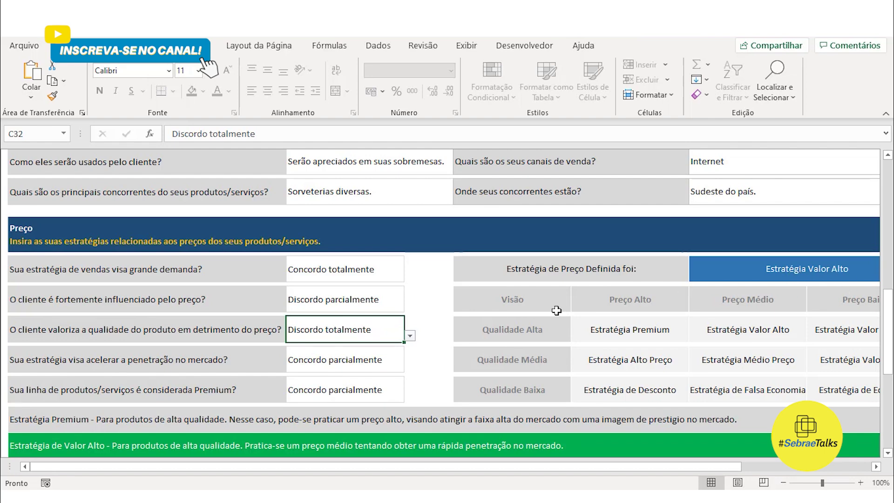
scroll(542, 314, down, 2)
scroll(429, 281, down, 2)
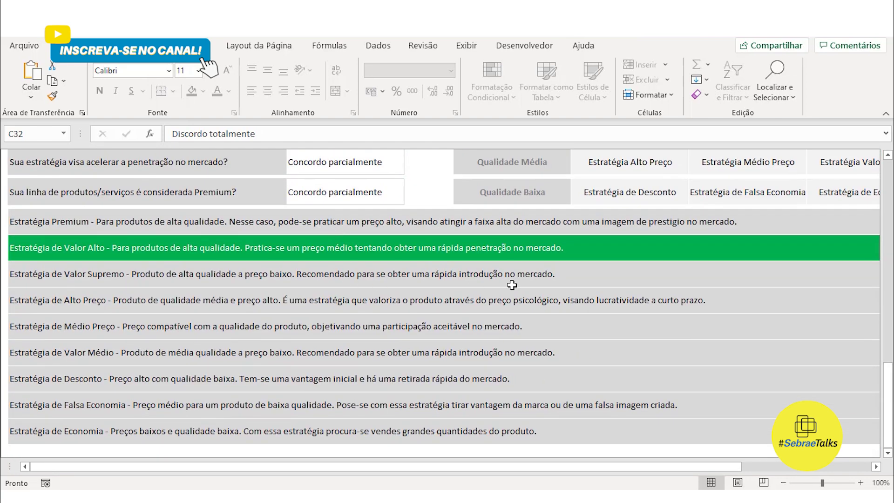
scroll(513, 285, down, 1)
scroll(495, 267, up, 2)
scroll(548, 281, up, 1)
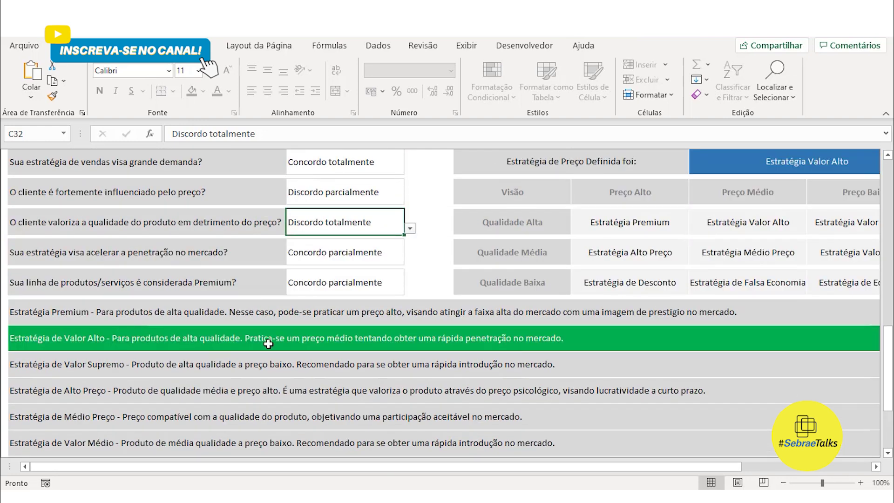
scroll(405, 339, up, 4)
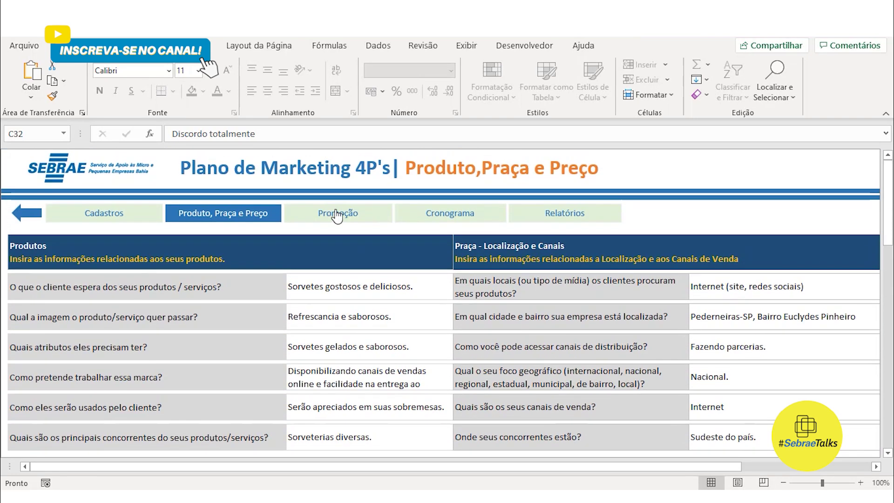
Open the Promoção section and review the monthly values per media on its Orçamento, Custos and Receitas sheets.
click(371, 219)
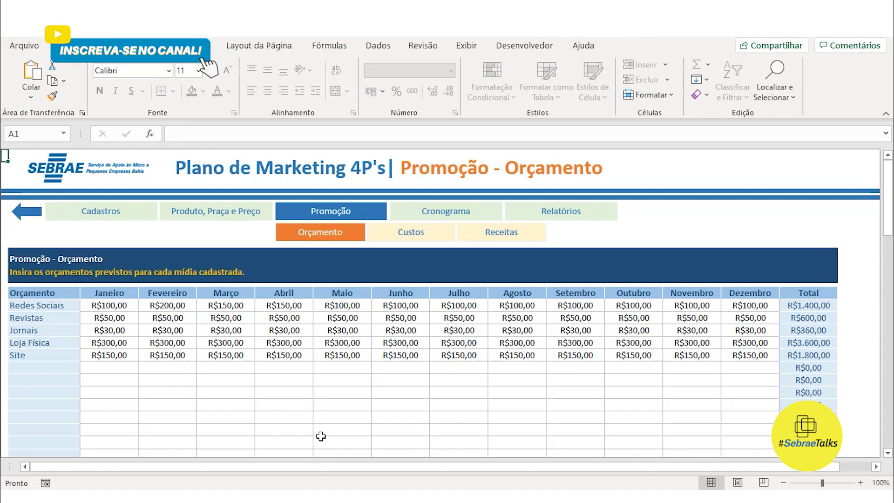
click(316, 397)
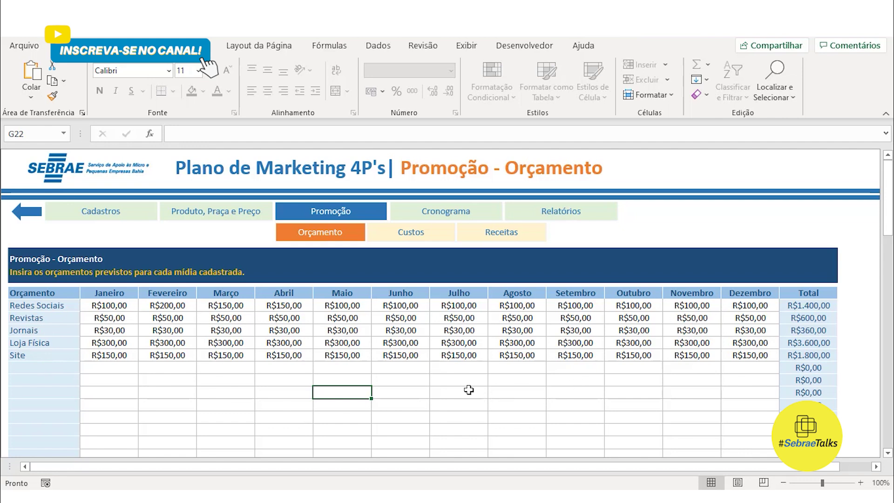
click(412, 239)
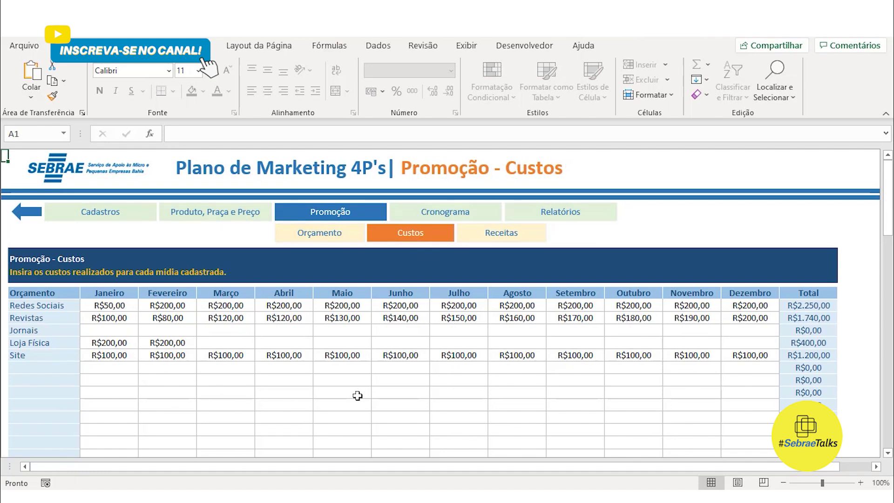
click(447, 403)
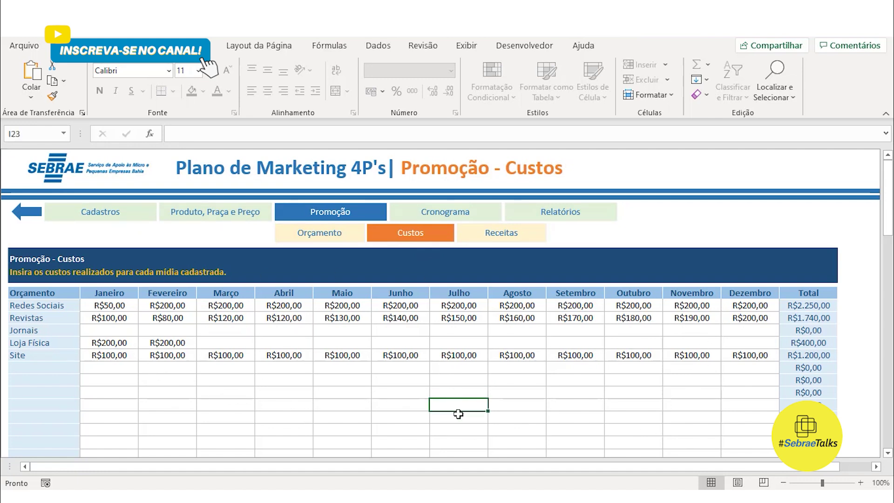
click(500, 238)
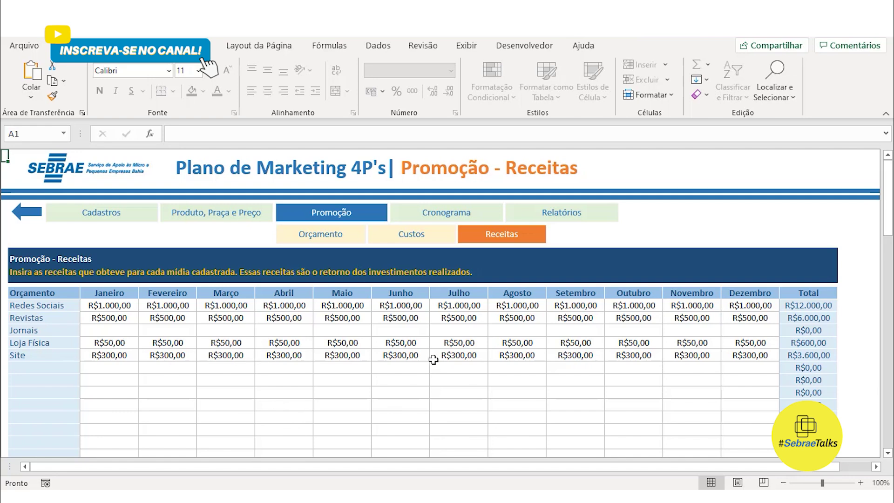
click(472, 382)
Open the Cronograma sheet and view the status options for Redes Sociais in Semana 1 without changing the status.
click(439, 212)
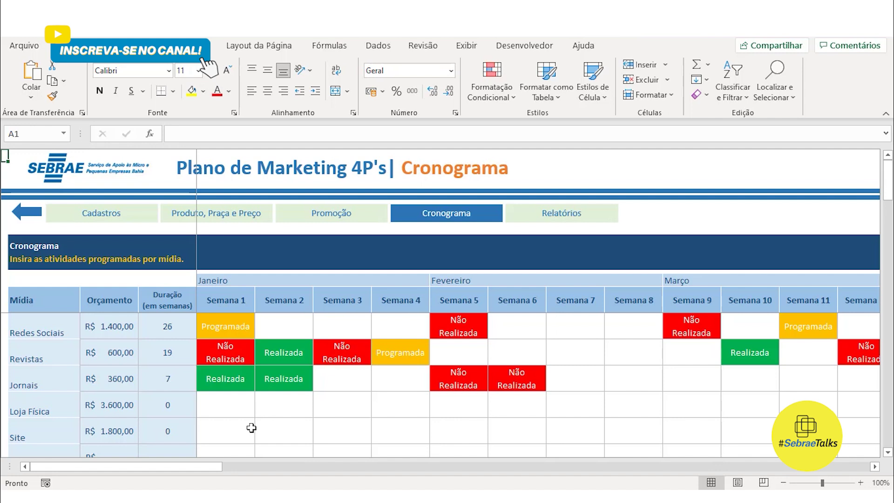
click(227, 328)
click(260, 332)
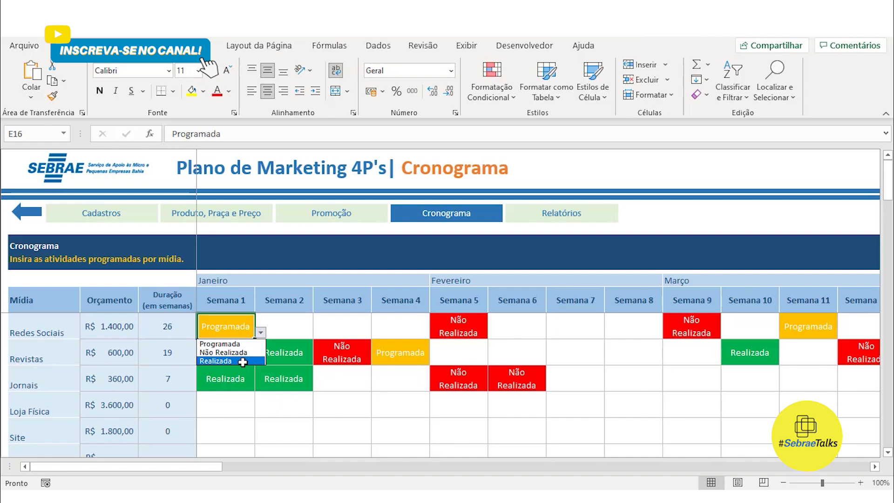
key(Escape)
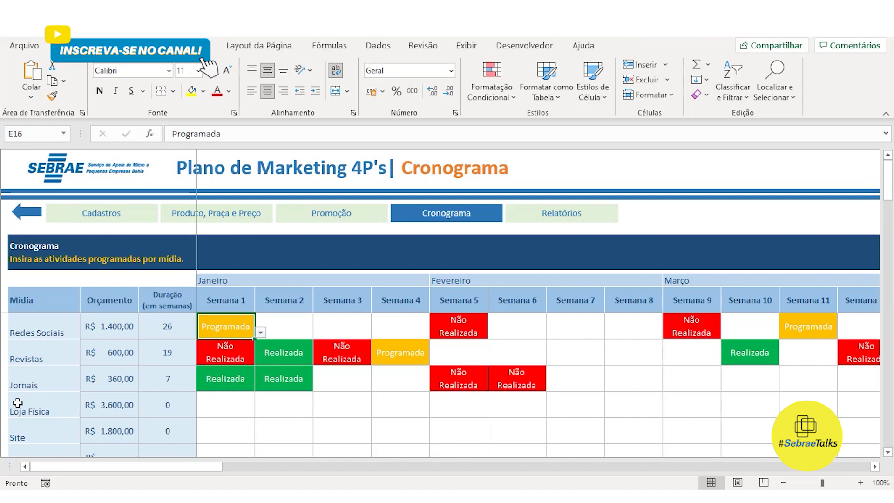
Schedule Loja Física activities by setting Semana 2 and Semana 6 to Programada.
click(285, 401)
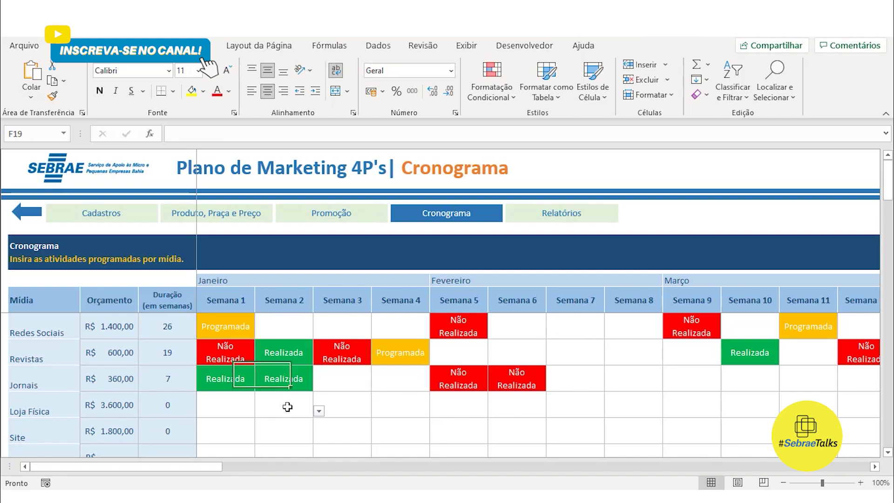
click(318, 412)
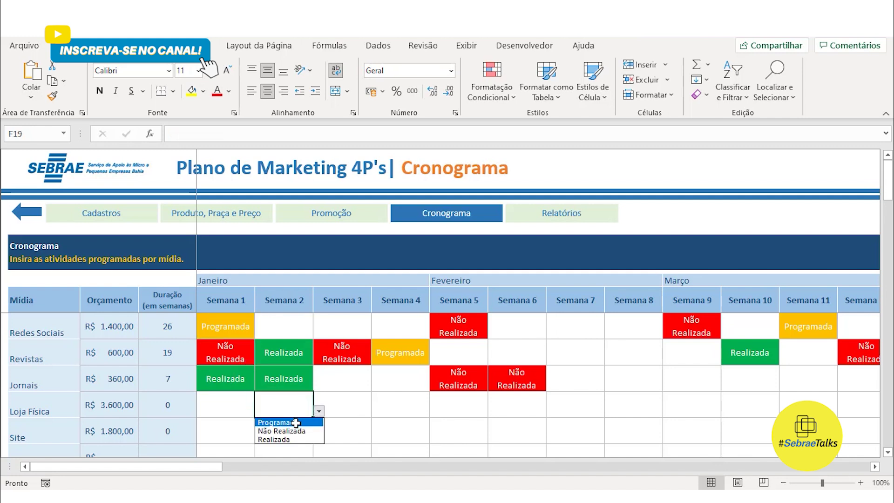
click(300, 422)
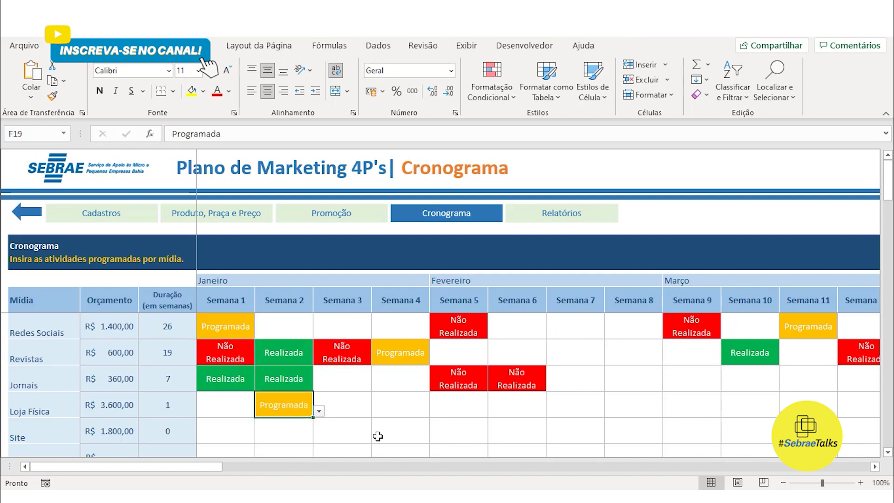
click(519, 408)
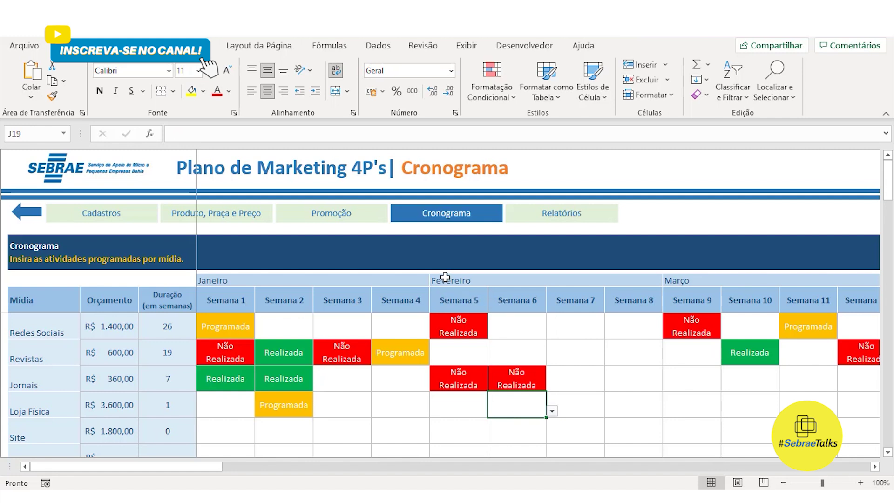
click(551, 411)
click(515, 420)
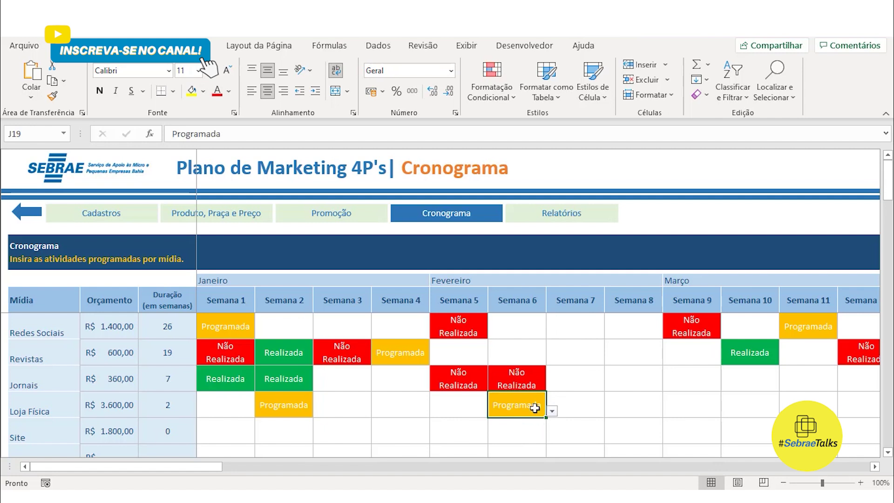
Change the Loja Física status in Semana 2 of the Cronograma to Realizada.
click(294, 406)
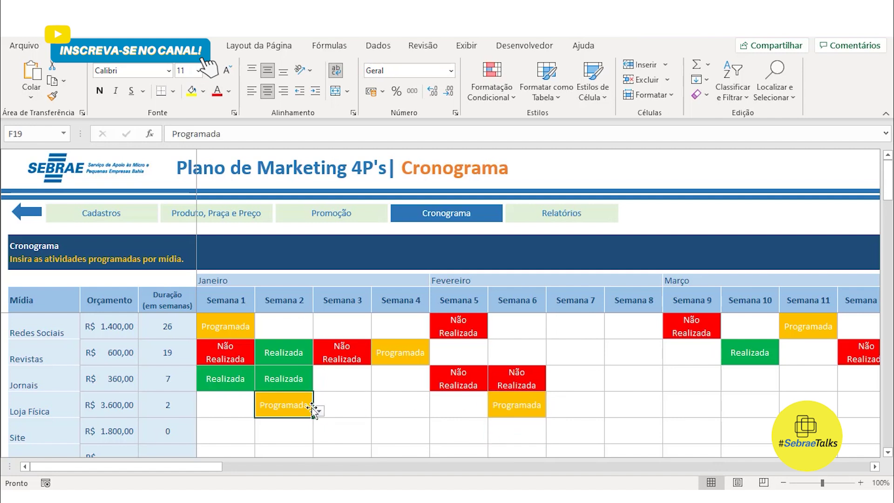
click(319, 411)
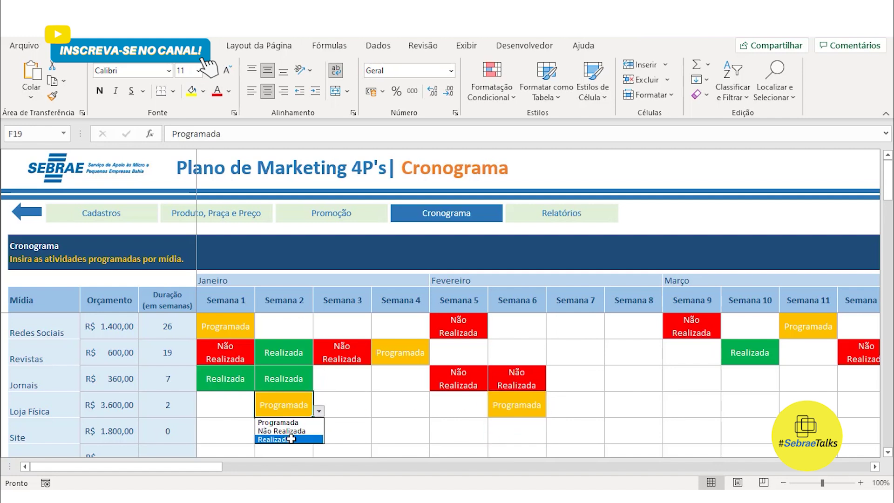
click(275, 438)
click(368, 407)
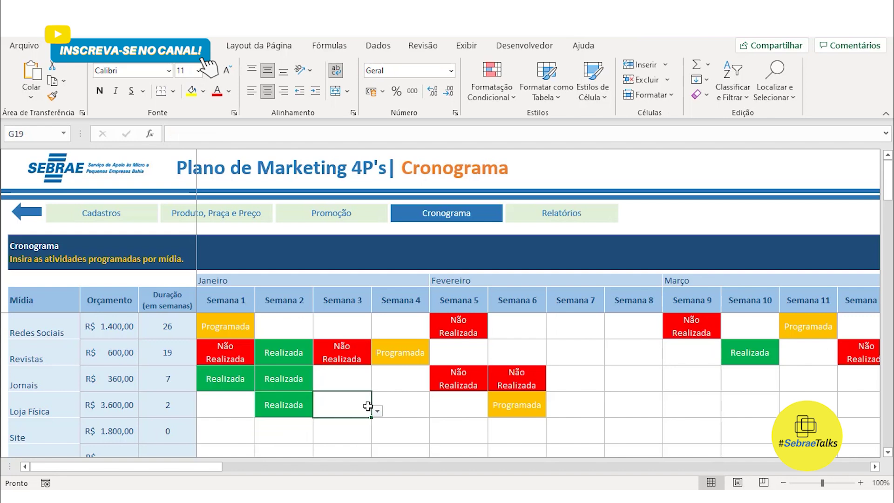
mouse_move(200, 465)
mouse_down()
mouse_move(353, 472)
mouse_move(197, 467)
mouse_up()
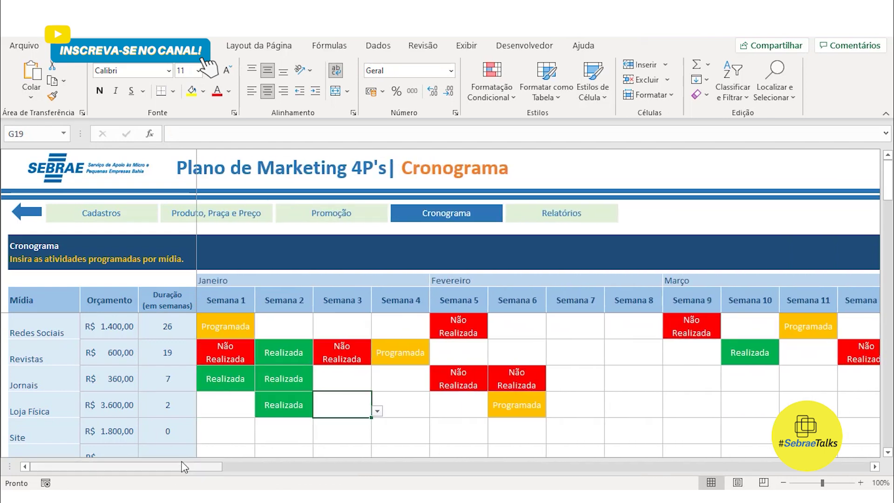
Open the Individual report in the Relatórios section and display the monthly figures for the Jornais media.
click(565, 215)
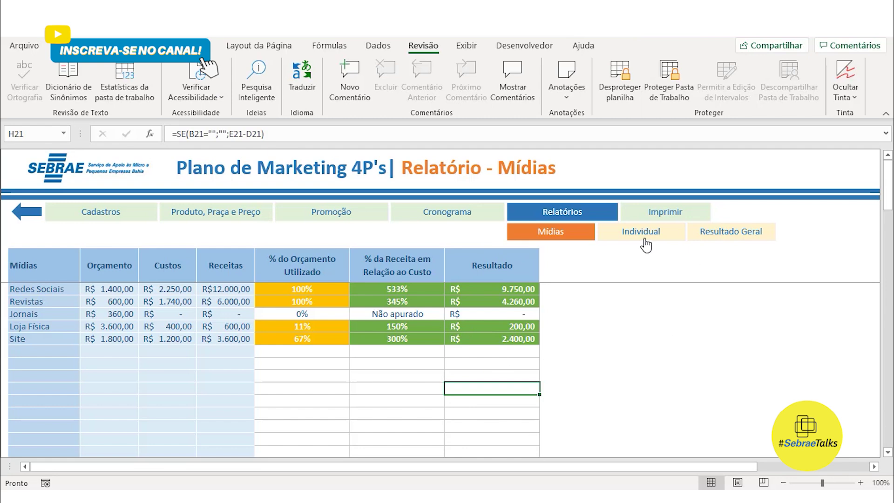
click(642, 240)
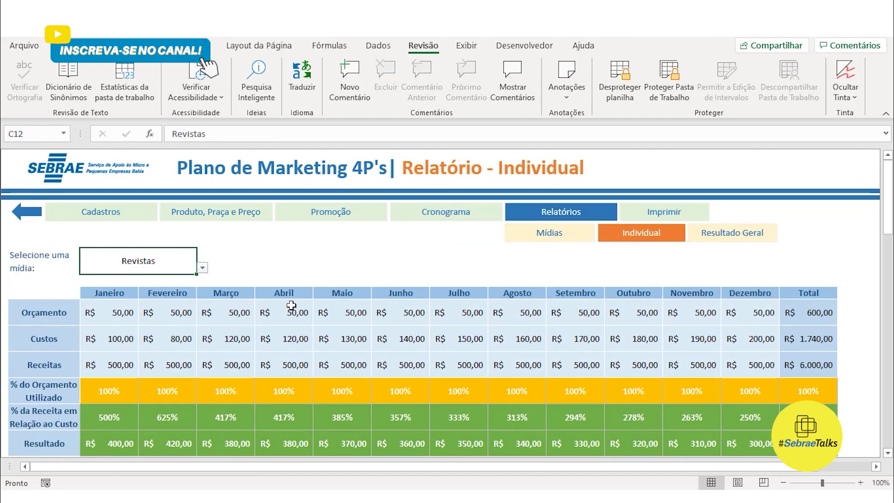
click(202, 268)
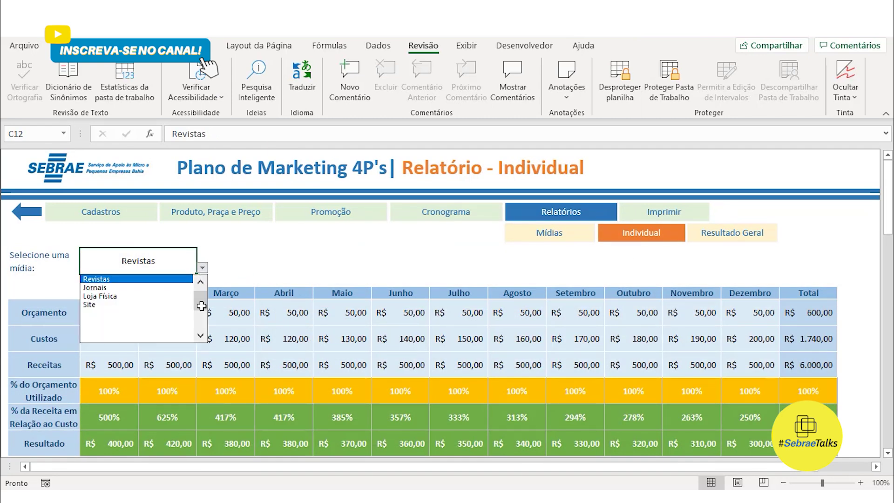
click(141, 287)
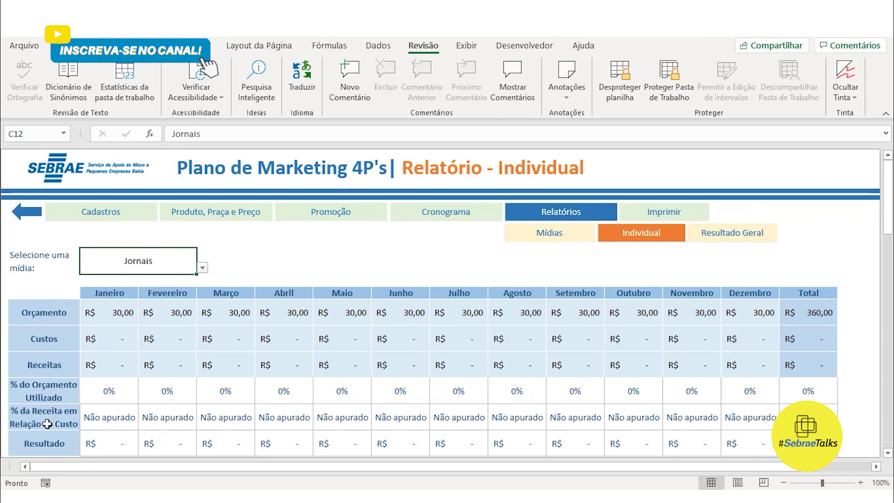
scroll(121, 392, down, 1)
scroll(144, 394, up, 1)
Switch the media selected in the Individual report to Redes Sociais.
click(202, 268)
scroll(193, 298, up, 1)
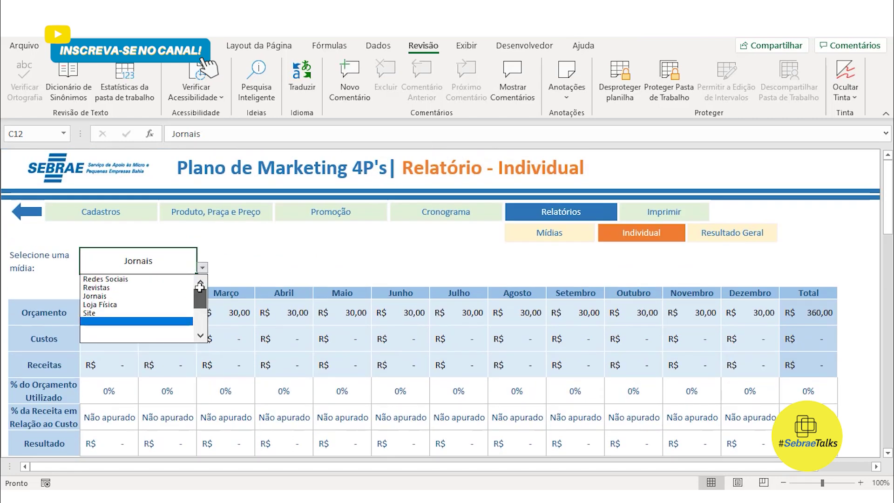
click(139, 279)
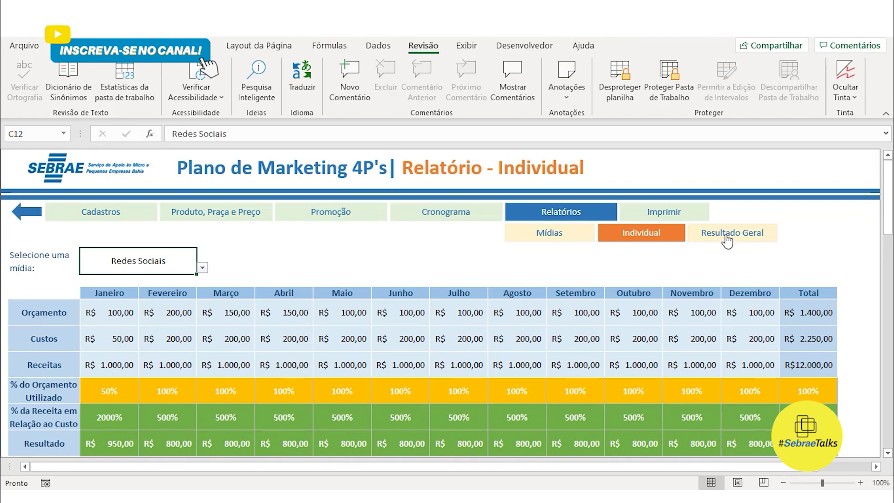
Review the totals, Top 10 charts and Cronograma de Atividades chart in the Resultado Geral report, and return to the workbook's start page.
click(724, 237)
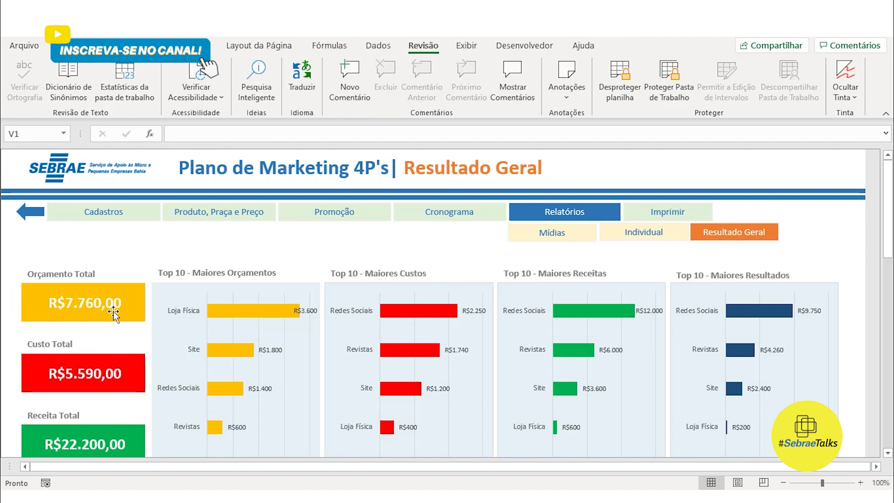
scroll(113, 312, down, 1)
scroll(81, 412, down, 1)
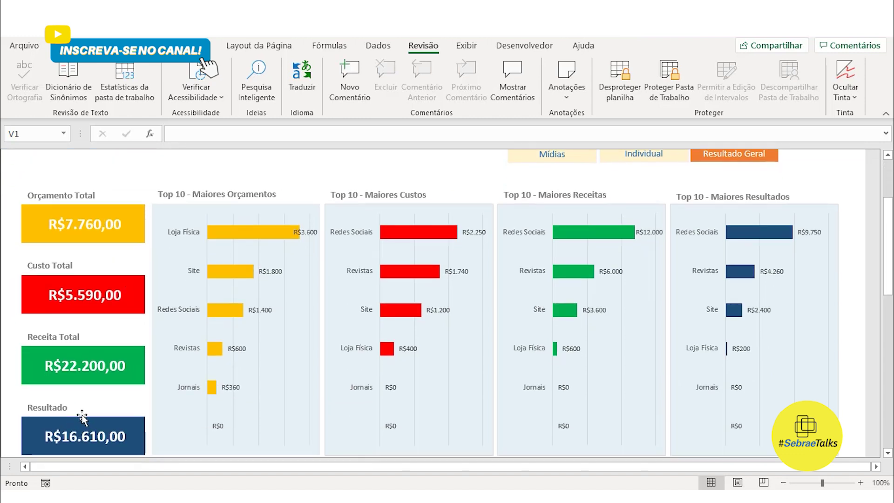
scroll(79, 404, up, 2)
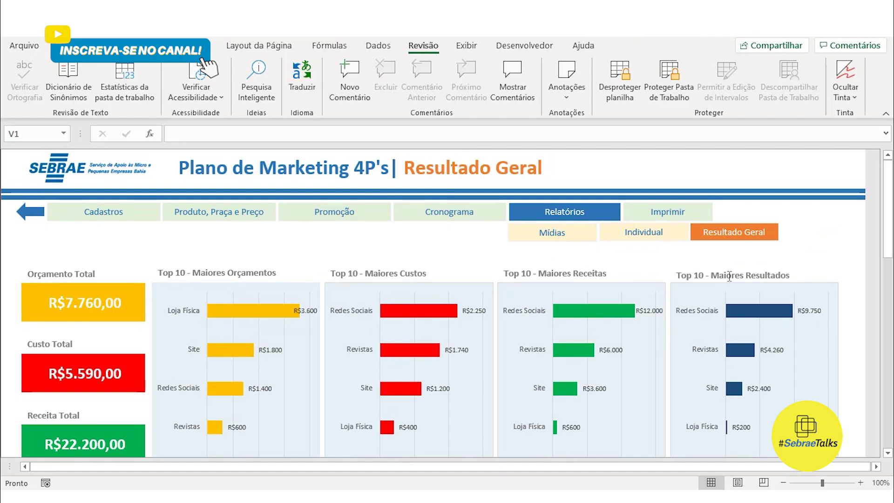
scroll(558, 298, down, 7)
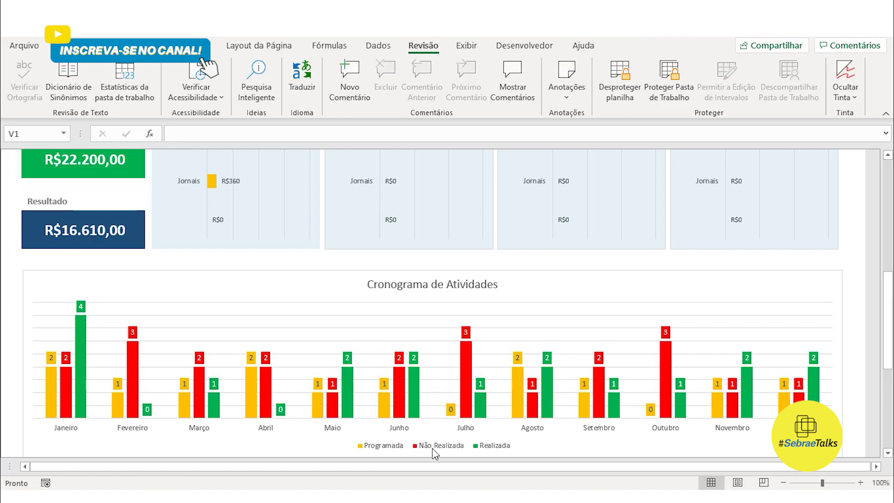
scroll(564, 345, up, 10)
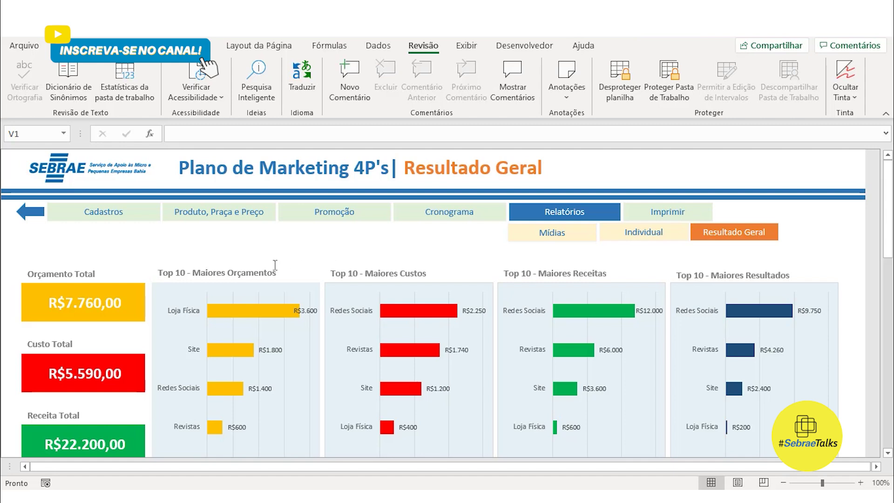
click(34, 215)
scroll(405, 202, up, 1)
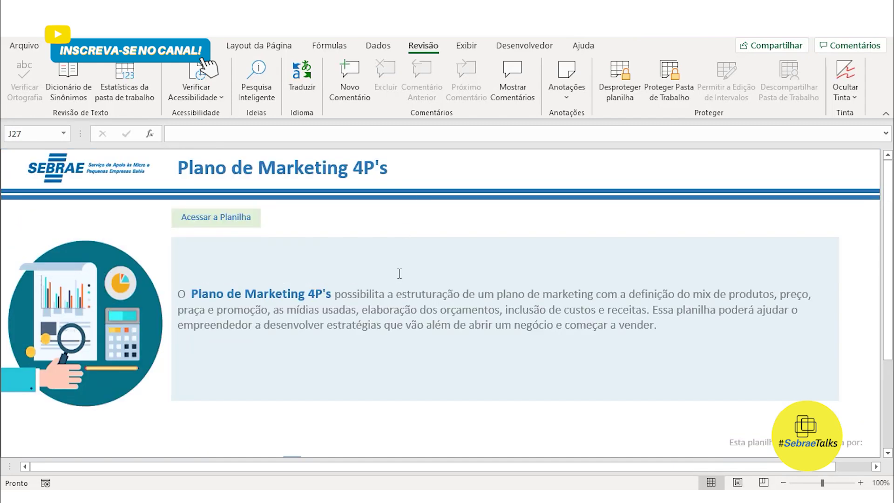